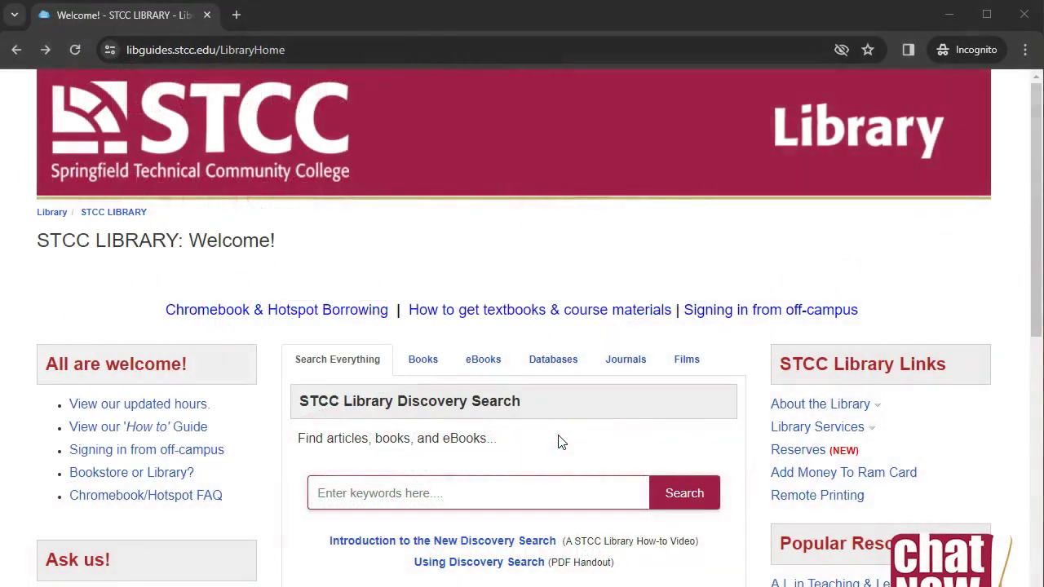
In the library site's Databases section, browse databases by subject and pick Business.
{"action": "left_click", "coordinate": [548, 365]}
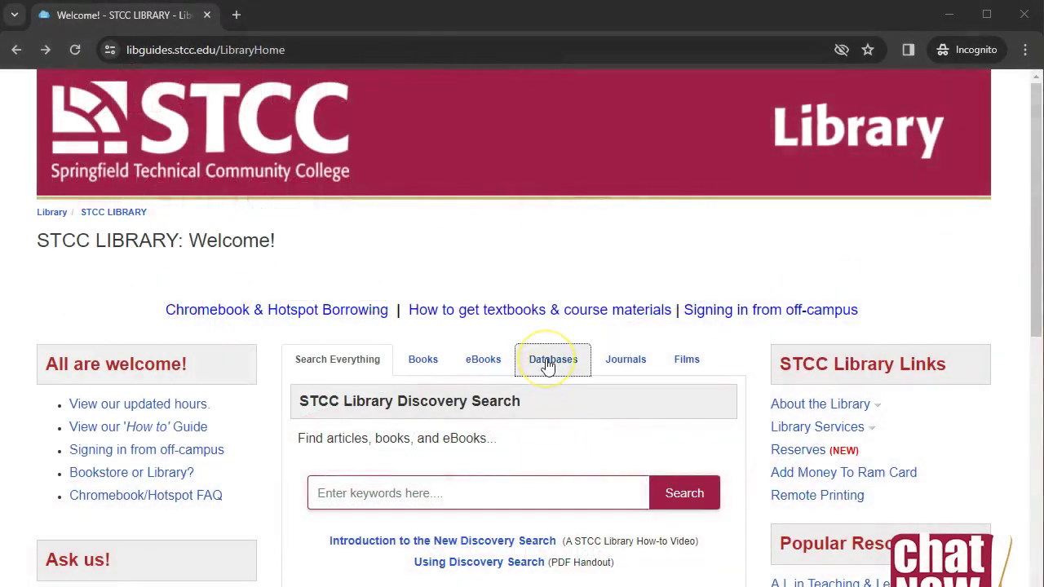
{"action": "left_click", "coordinate": [548, 365]}
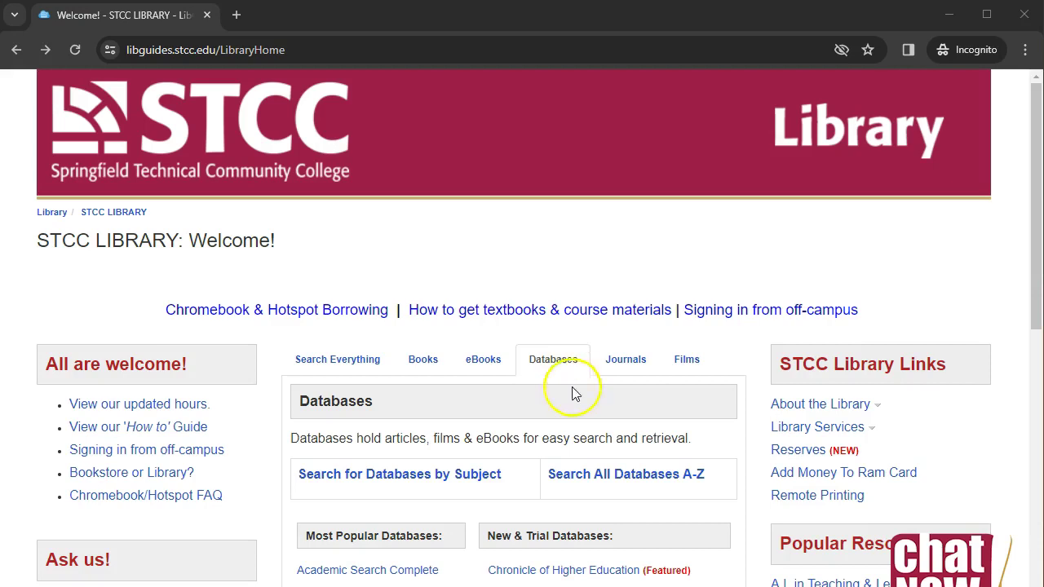
{"action": "left_click", "coordinate": [612, 479]}
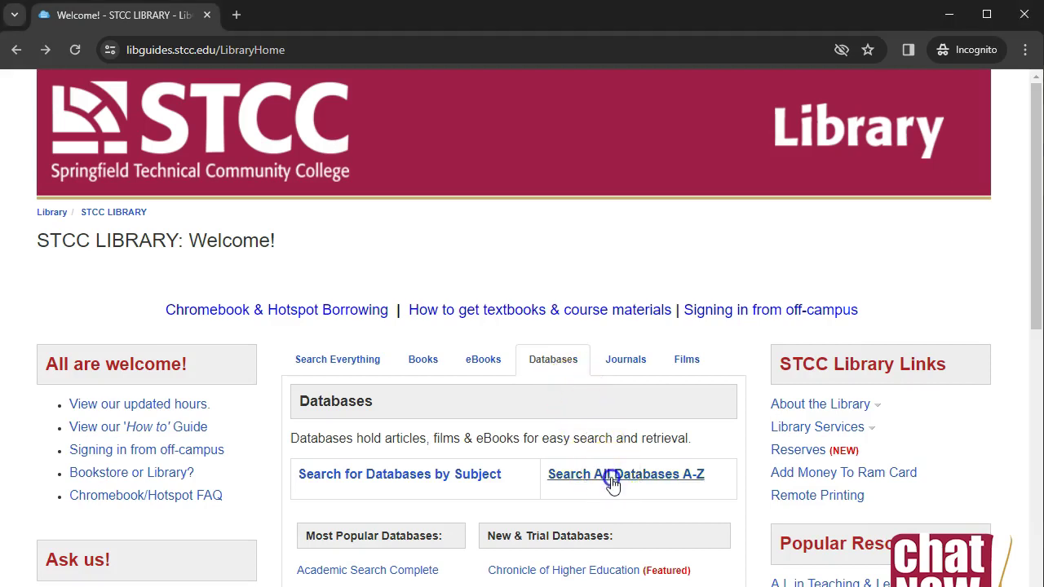
{"action": "left_click", "coordinate": [490, 474]}
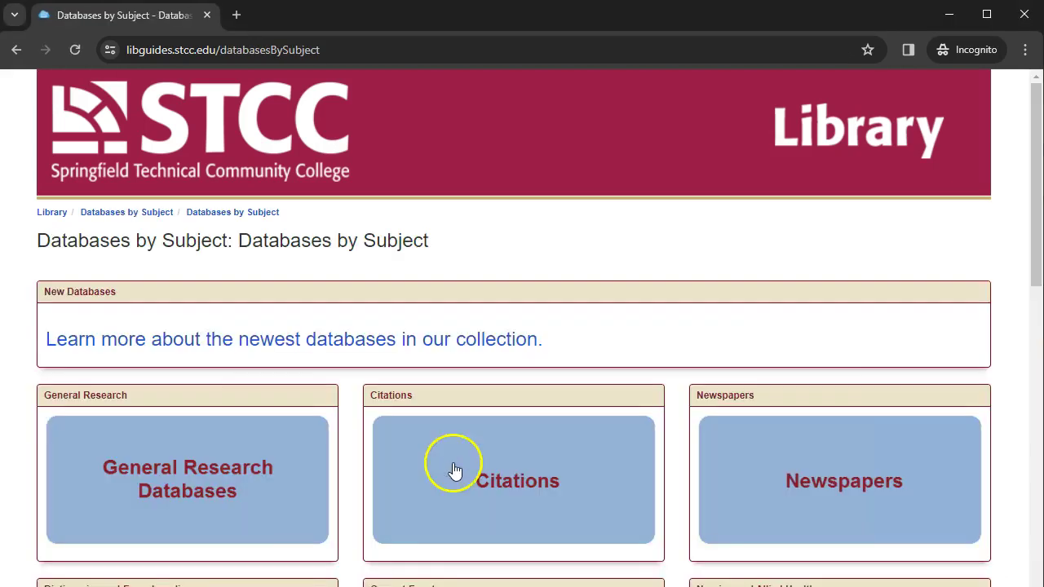
{"action": "scroll", "coordinate": [411, 401], "scroll_direction": "down", "scroll_amount": 7}
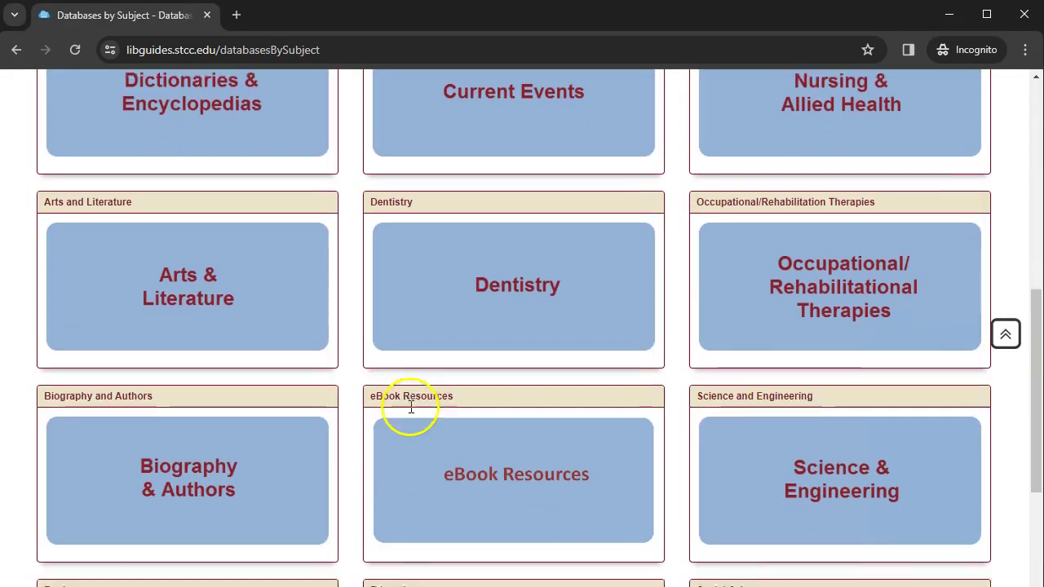
{"action": "scroll", "coordinate": [411, 407], "scroll_direction": "down", "scroll_amount": 4}
{"action": "left_click", "coordinate": [205, 371]}
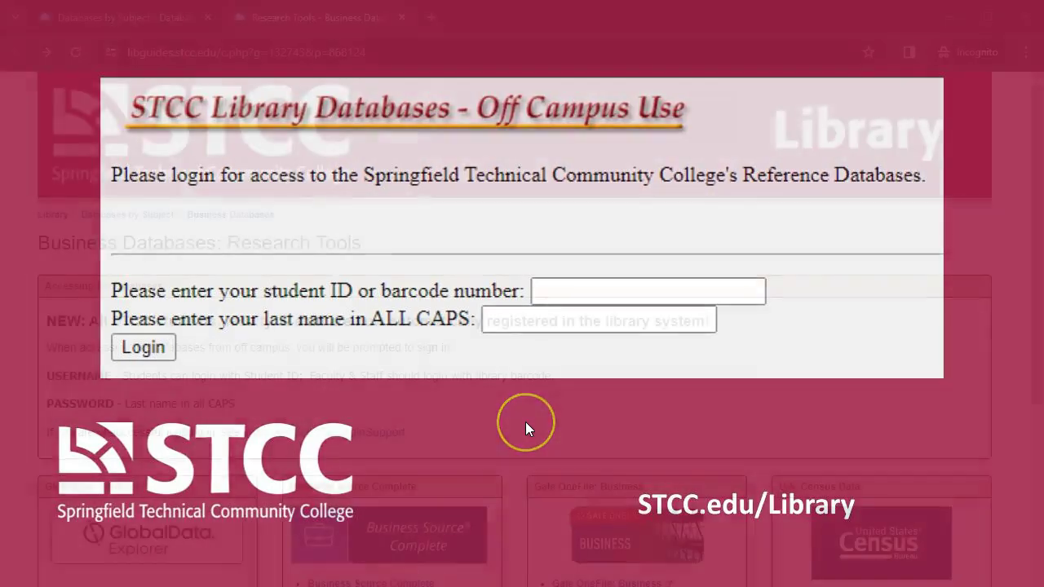
Scroll the Business Databases: Research Tools page down to its database list.
{"action": "scroll", "coordinate": [525, 424], "scroll_direction": "down", "scroll_amount": 4}
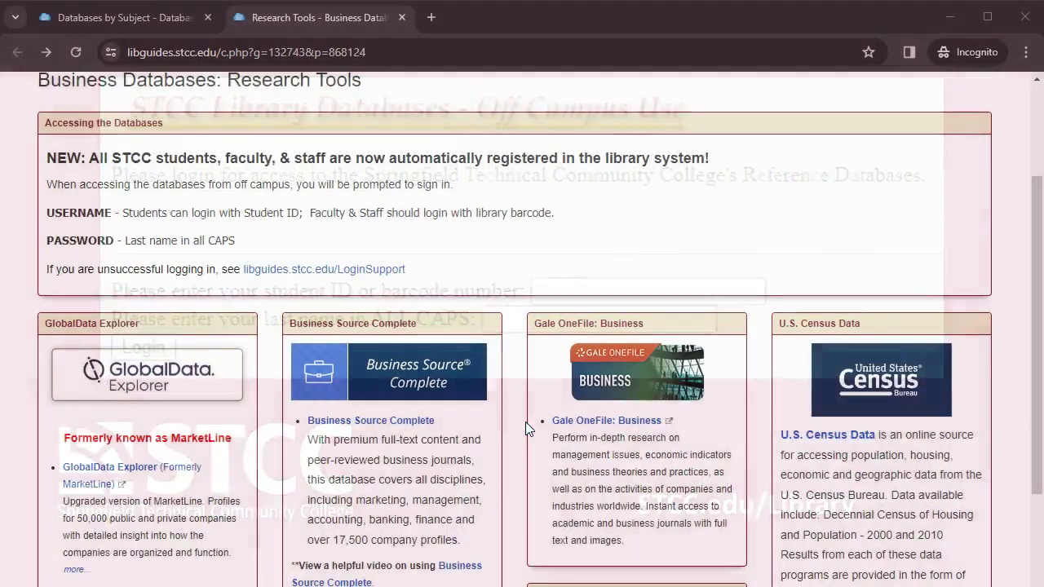
Open Business Source Complete and switch to its advanced search form.
{"action": "left_click", "coordinate": [368, 341]}
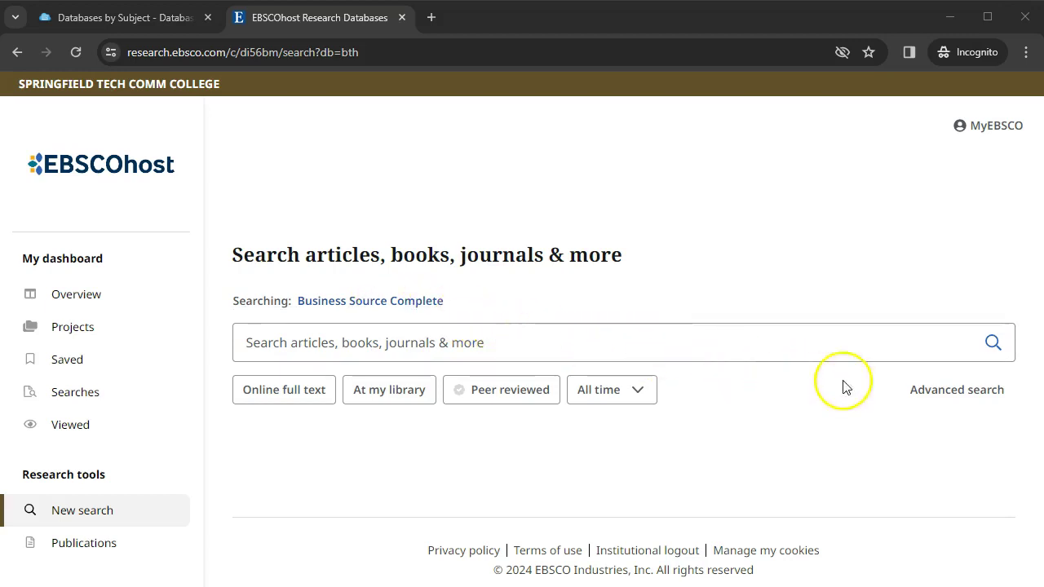
{"action": "left_click", "coordinate": [969, 401]}
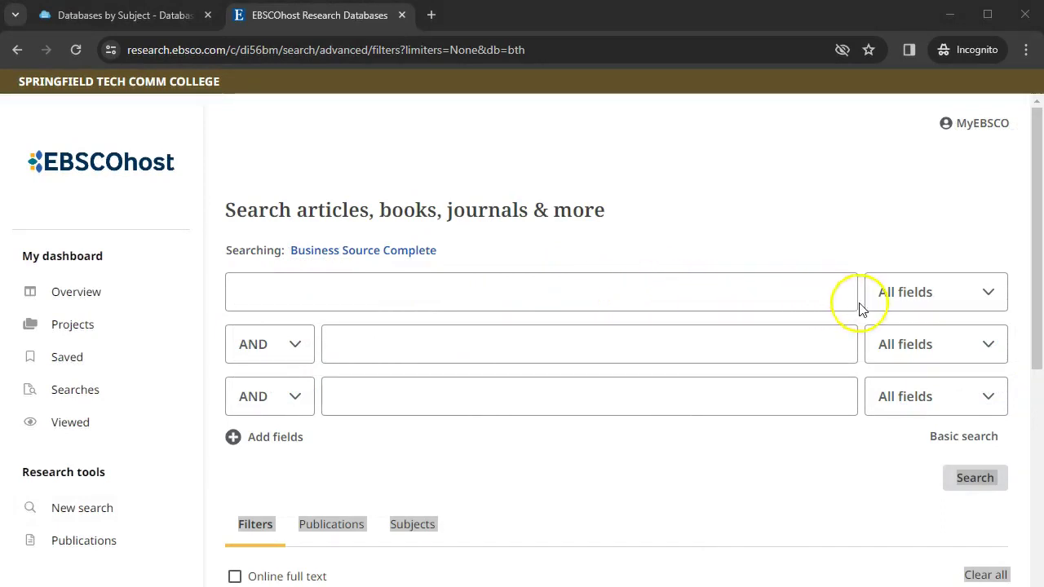
{"action": "left_click", "coordinate": [984, 297]}
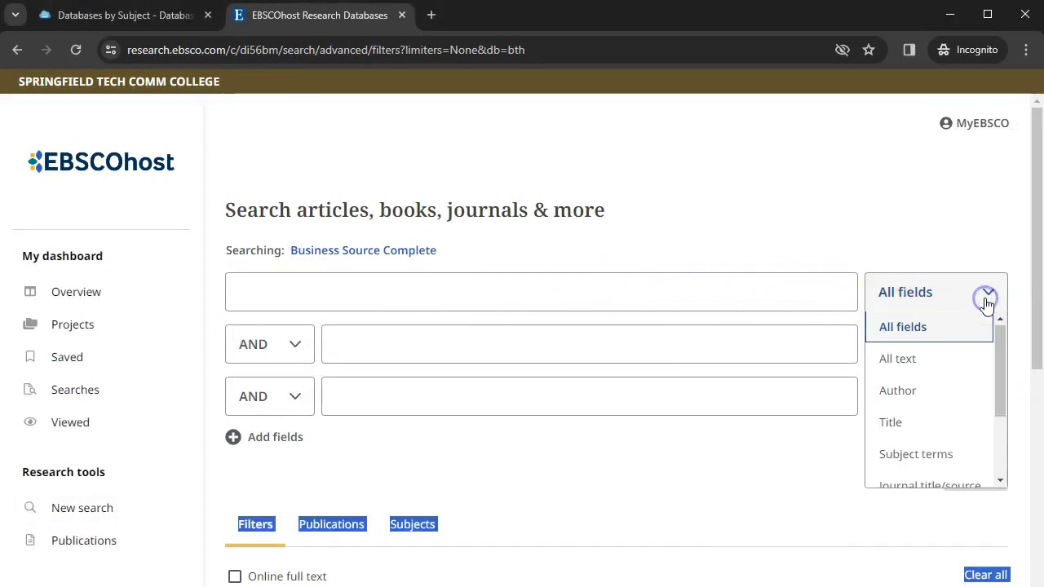
{"action": "scroll", "coordinate": [921, 441], "scroll_direction": "down", "scroll_amount": 2}
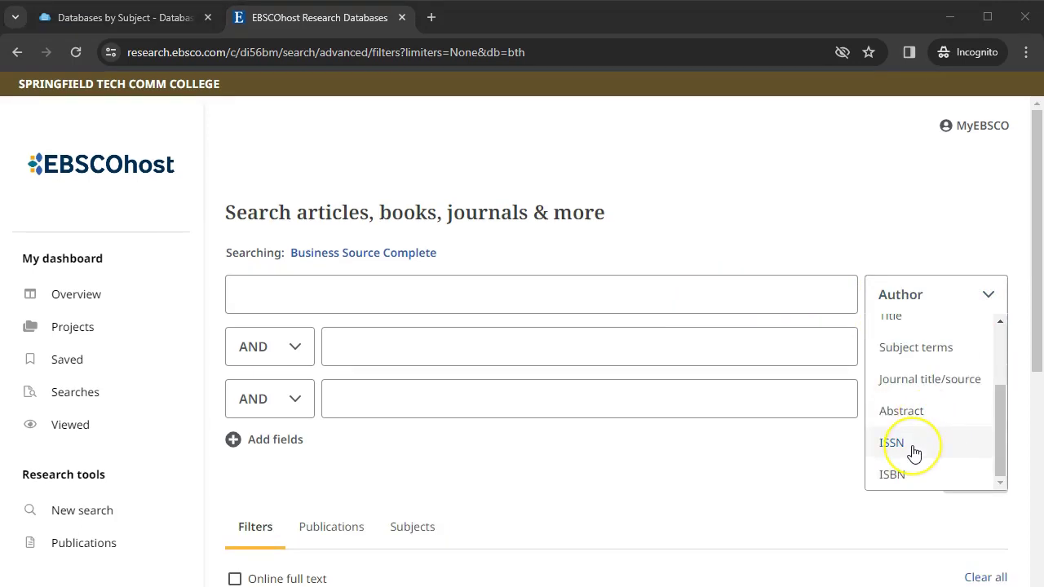
{"action": "scroll", "coordinate": [913, 454], "scroll_direction": "up", "scroll_amount": 2}
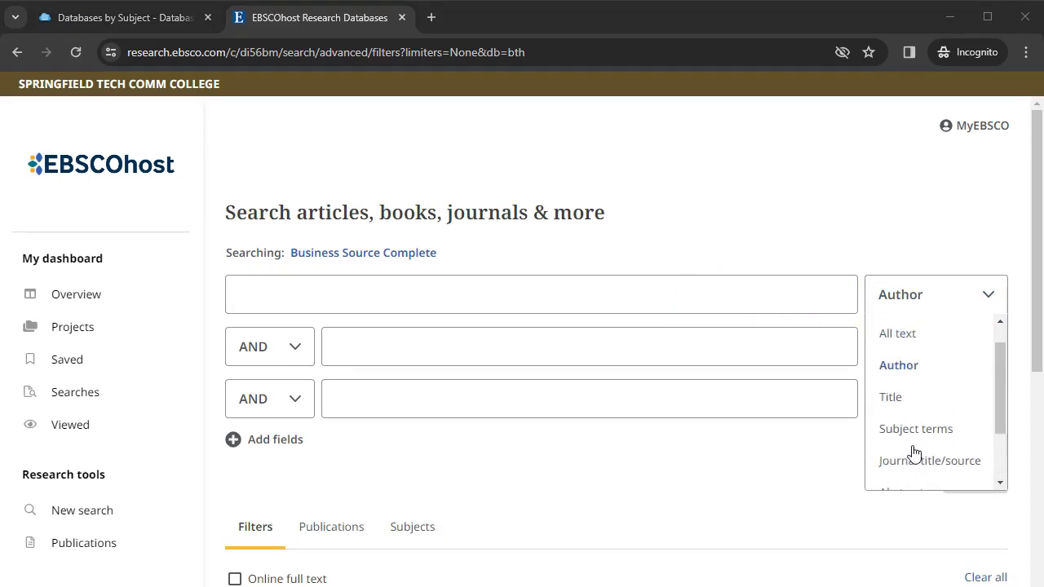
{"action": "left_click", "coordinate": [901, 372]}
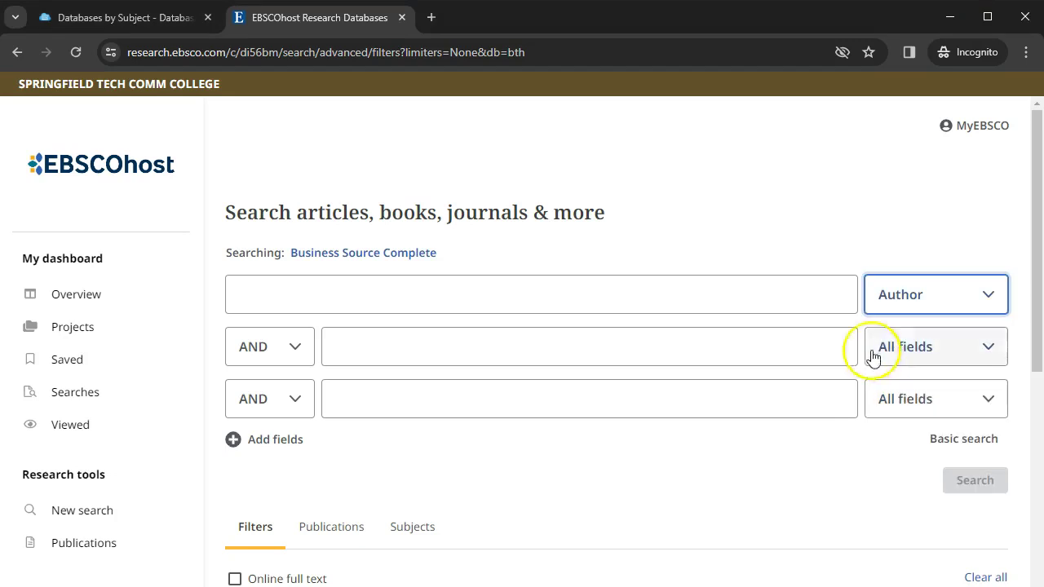
{"action": "left_click", "coordinate": [236, 292]}
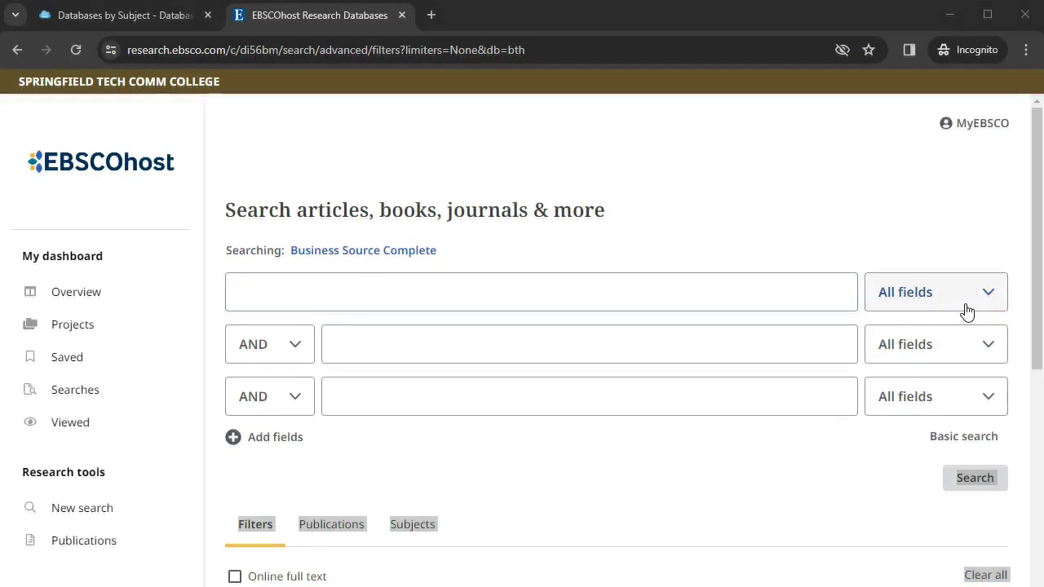
{"action": "left_click", "coordinate": [252, 291]}
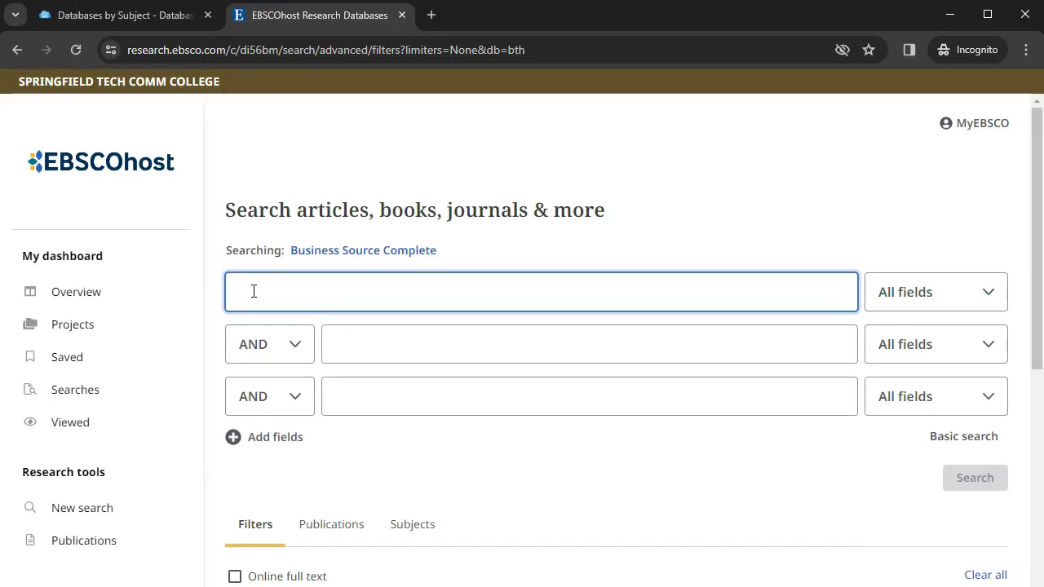
Search Business Source Complete for 'solar panels' using the matching suggestion.
{"action": "type", "text": "sola"}
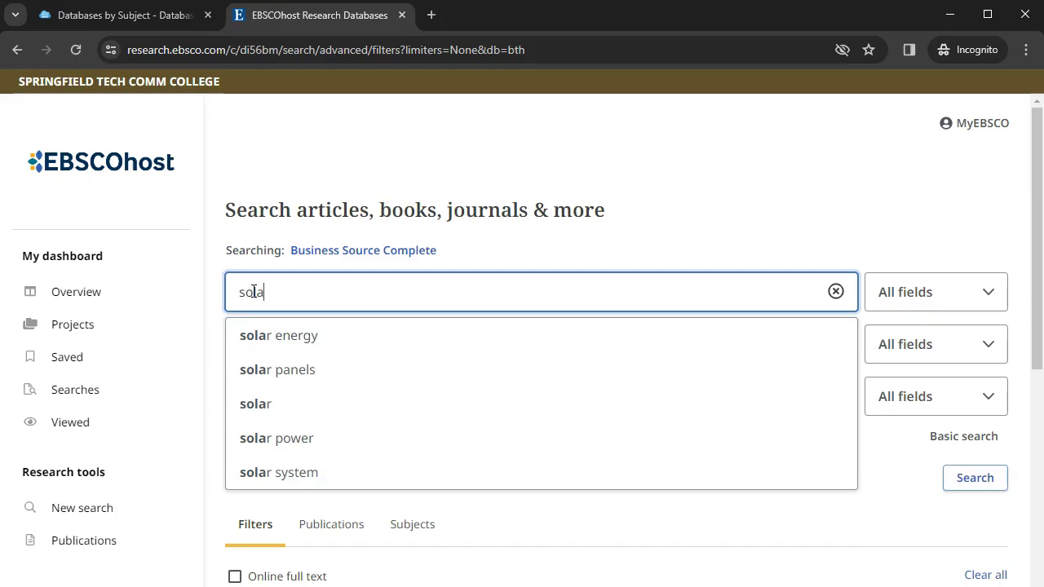
{"action": "type", "text": "r panels"}
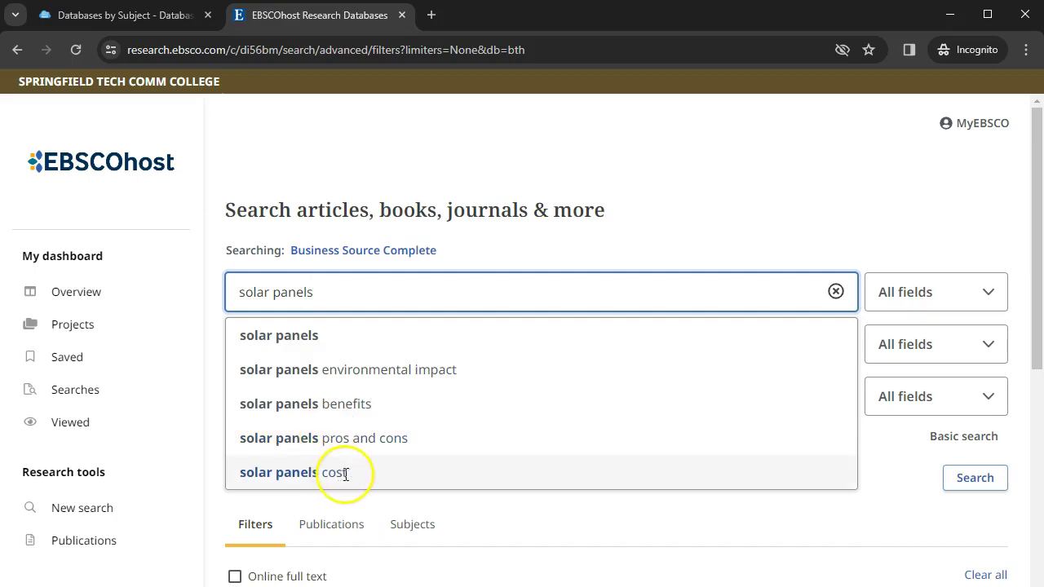
{"action": "left_click", "coordinate": [377, 345]}
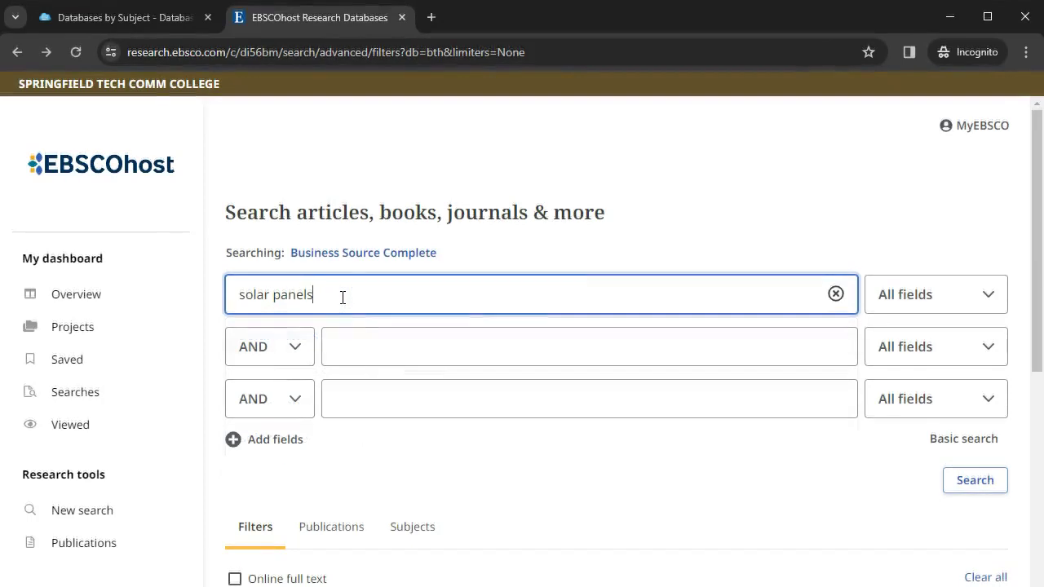
{"action": "key", "text": "Return"}
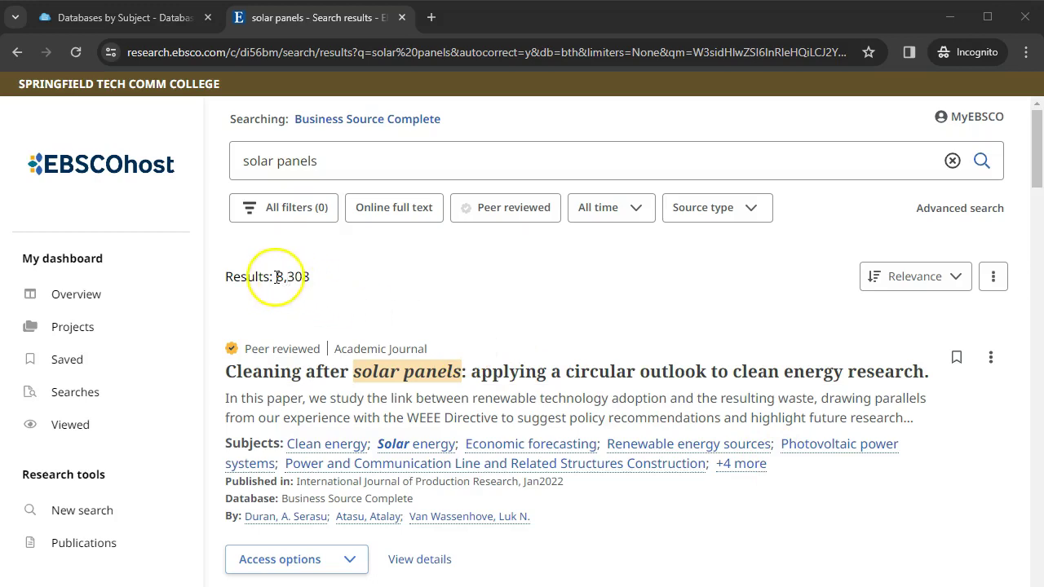
Limit the 8,308 solar panels results to items with online full text.
{"action": "left_click_drag", "start_coordinate": [278, 276], "coordinate": [326, 284]}
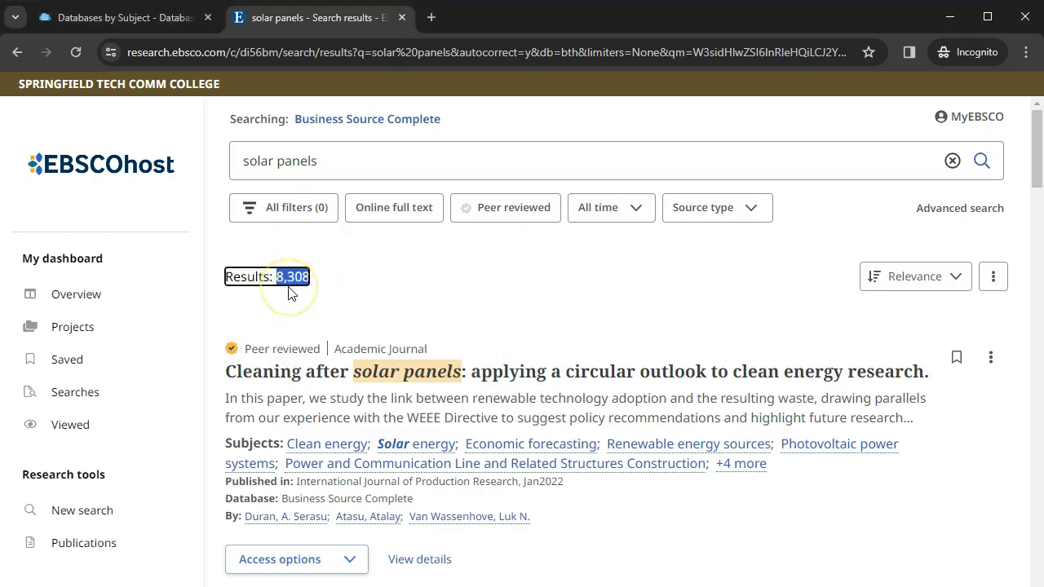
{"action": "left_click", "coordinate": [354, 279]}
{"action": "left_click", "coordinate": [389, 218]}
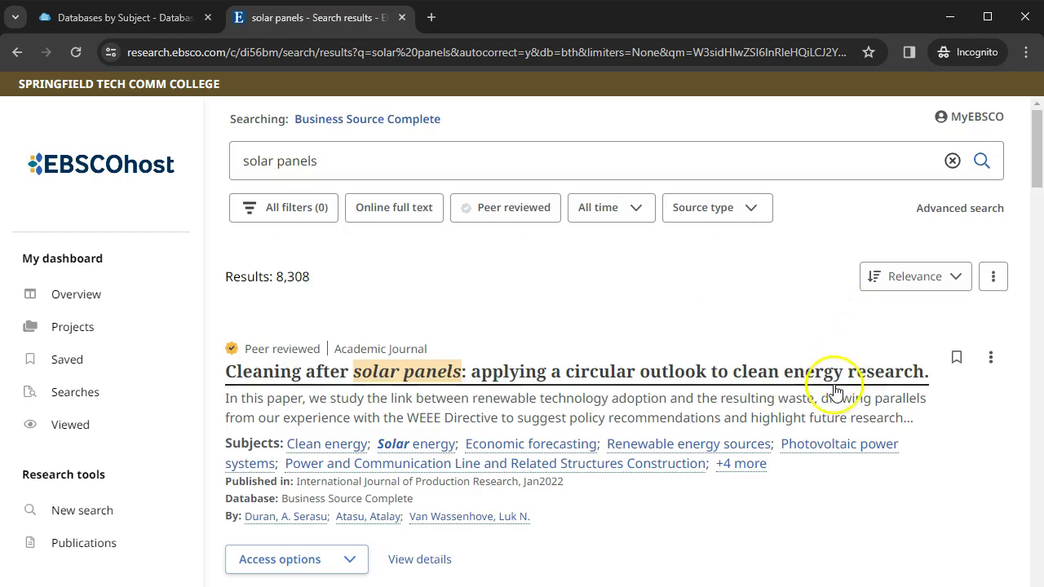
Review the sort options Relevance, Date newest and Date oldest, then bring up all filters.
{"action": "scroll", "coordinate": [803, 382], "scroll_direction": "down", "scroll_amount": 2}
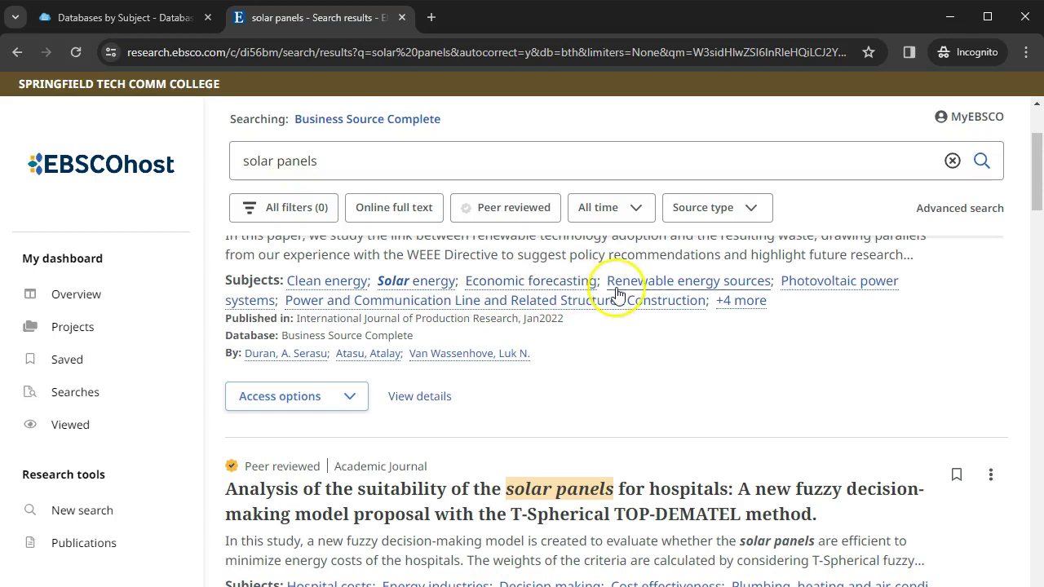
{"action": "scroll", "coordinate": [753, 371], "scroll_direction": "down", "scroll_amount": 2}
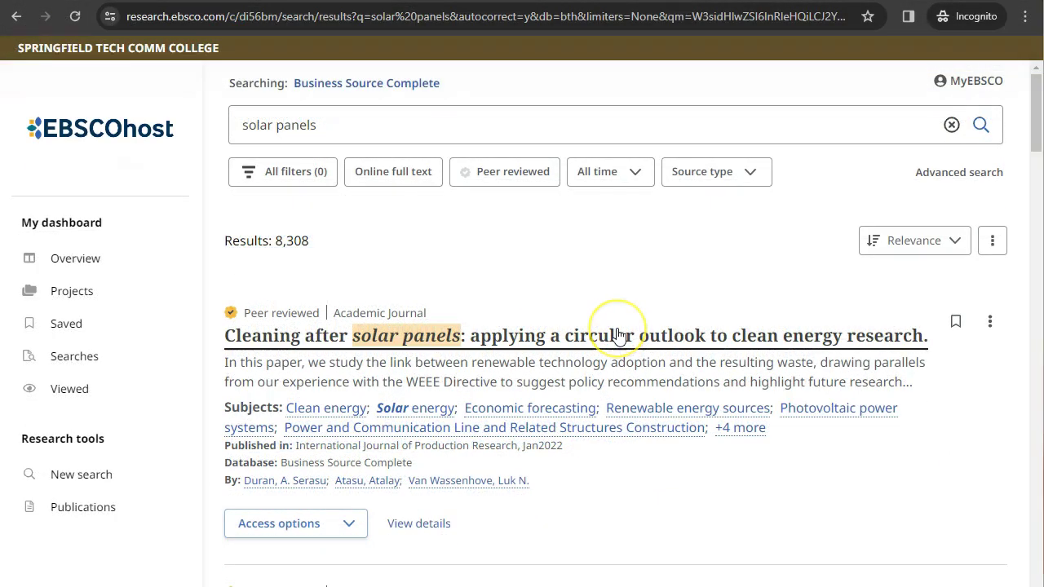
{"action": "left_click", "coordinate": [952, 259]}
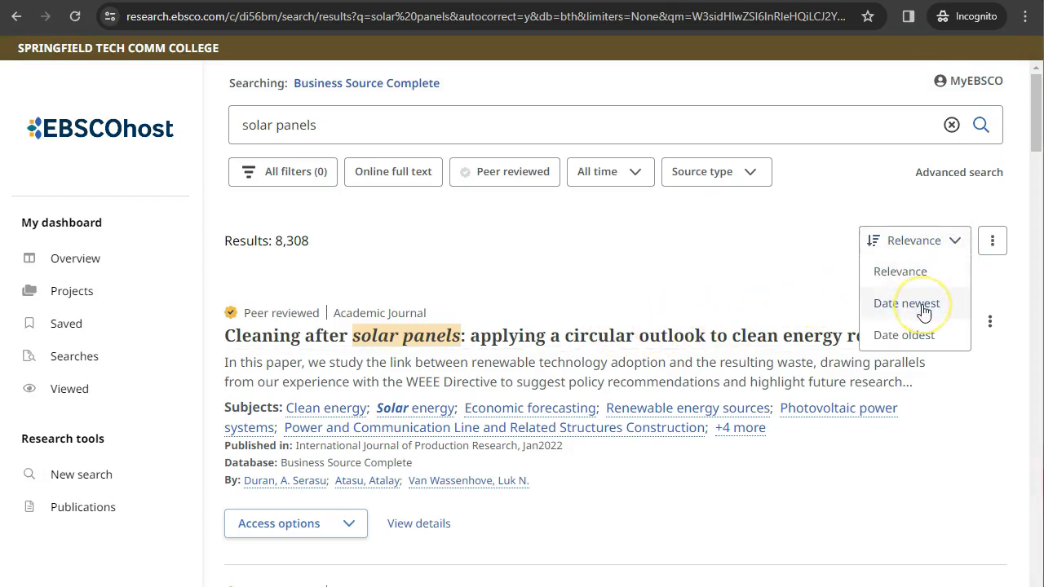
{"action": "left_click", "coordinate": [918, 345]}
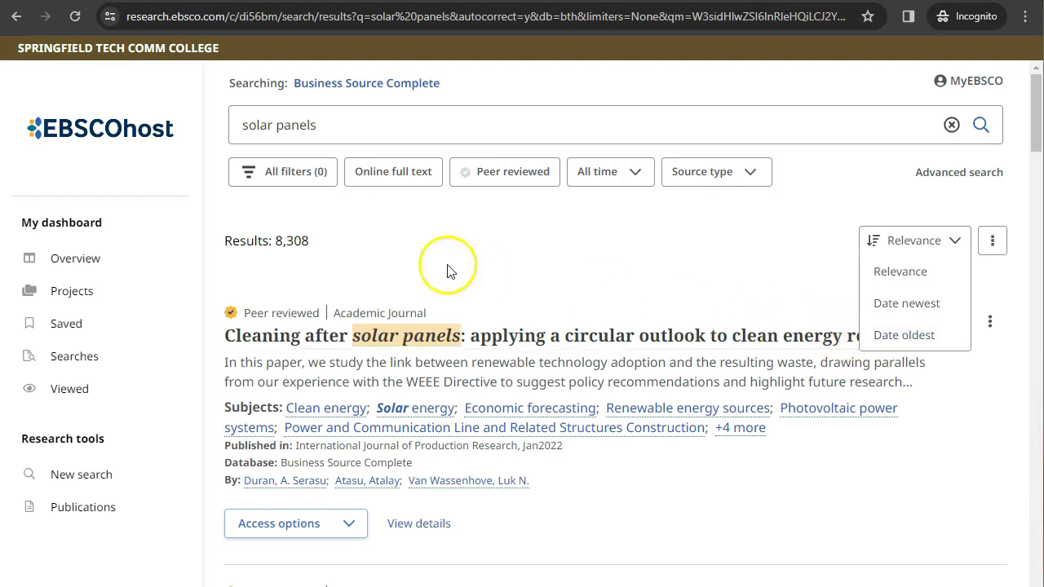
{"action": "left_click", "coordinate": [282, 183]}
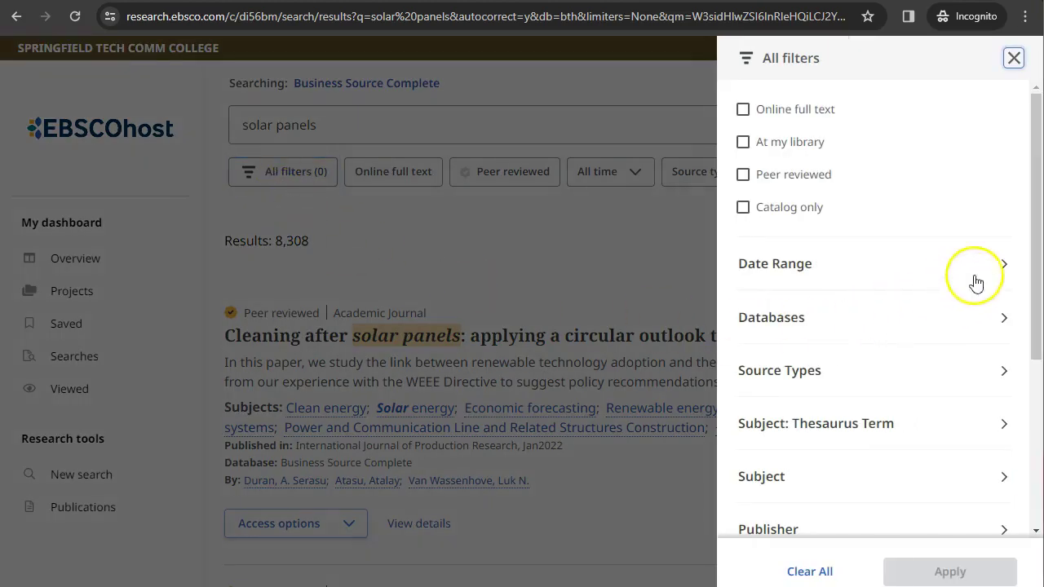
Apply a Past 5 years date range limit, cutting the results to 3,064.
{"action": "left_click", "coordinate": [1004, 265]}
{"action": "scroll", "coordinate": [897, 294], "scroll_direction": "down", "scroll_amount": 1}
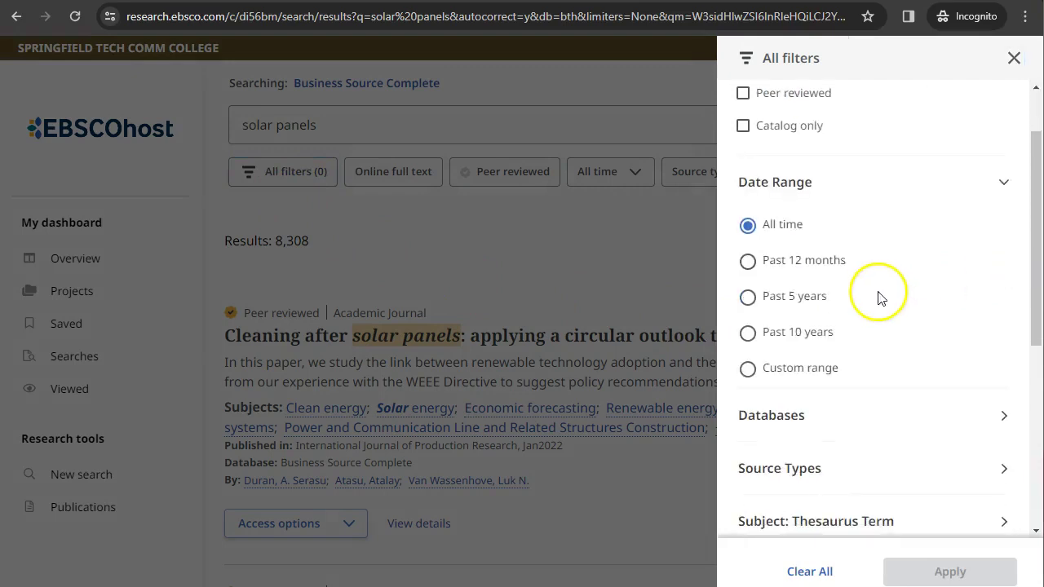
{"action": "left_click", "coordinate": [748, 303]}
{"action": "left_click", "coordinate": [927, 575]}
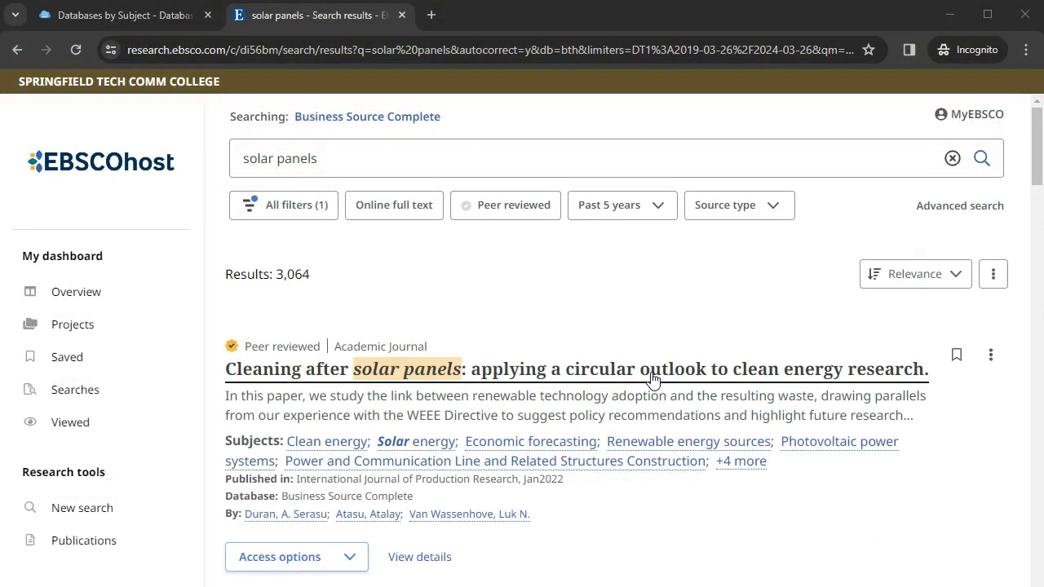
Scroll the filtered results and open 'The Solar Panels Business Case' record.
{"action": "scroll", "coordinate": [652, 377], "scroll_direction": "down", "scroll_amount": 6}
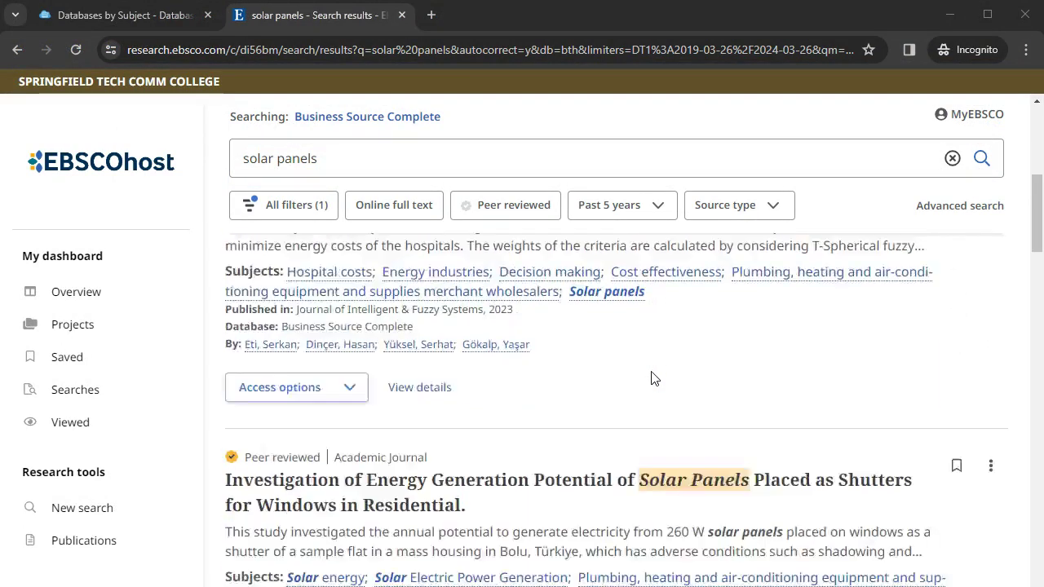
{"action": "scroll", "coordinate": [652, 377], "scroll_direction": "down", "scroll_amount": 8}
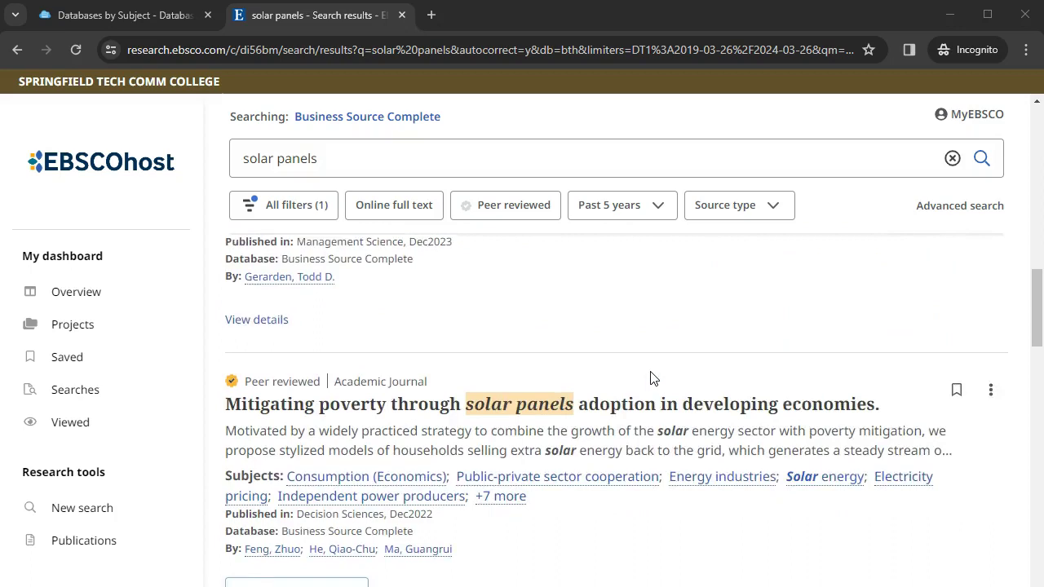
{"action": "scroll", "coordinate": [652, 378], "scroll_direction": "down", "scroll_amount": 5}
{"action": "left_click", "coordinate": [556, 283]}
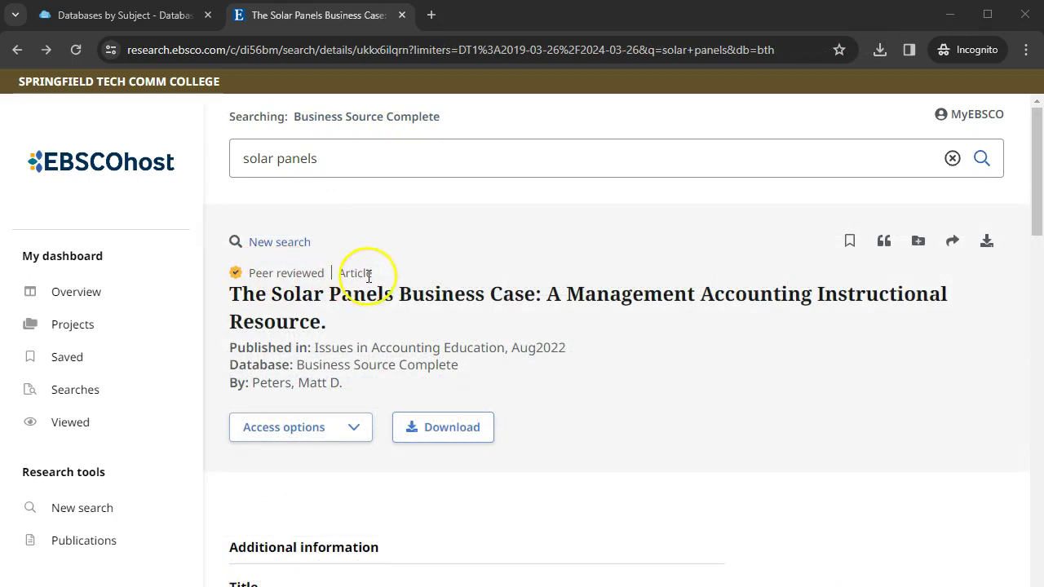
Read through The Solar Panels Business Case record and open its PDF full text.
{"action": "scroll", "coordinate": [465, 269], "scroll_direction": "down", "scroll_amount": 5}
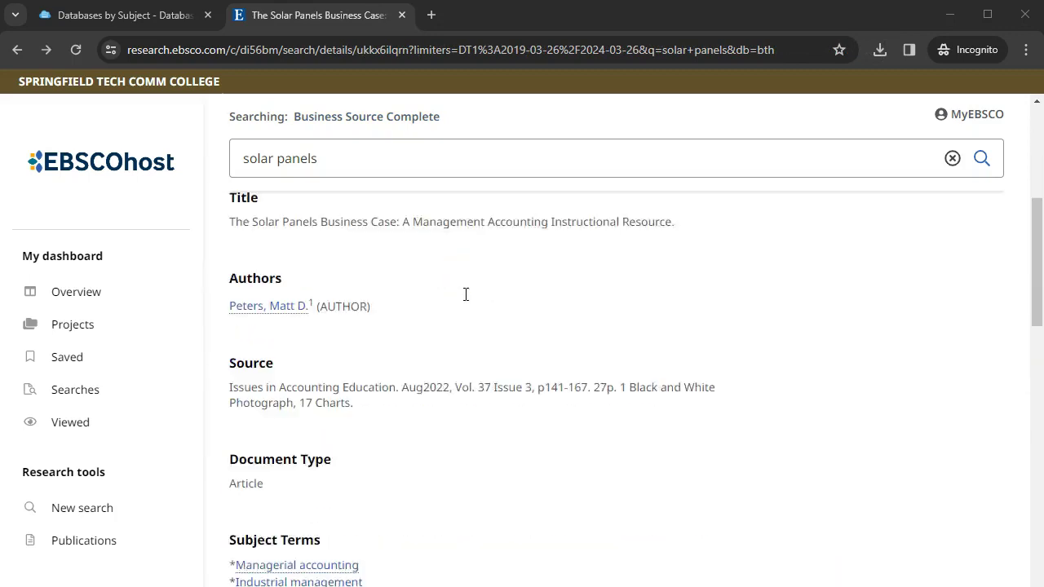
{"action": "scroll", "coordinate": [465, 293], "scroll_direction": "down", "scroll_amount": 2}
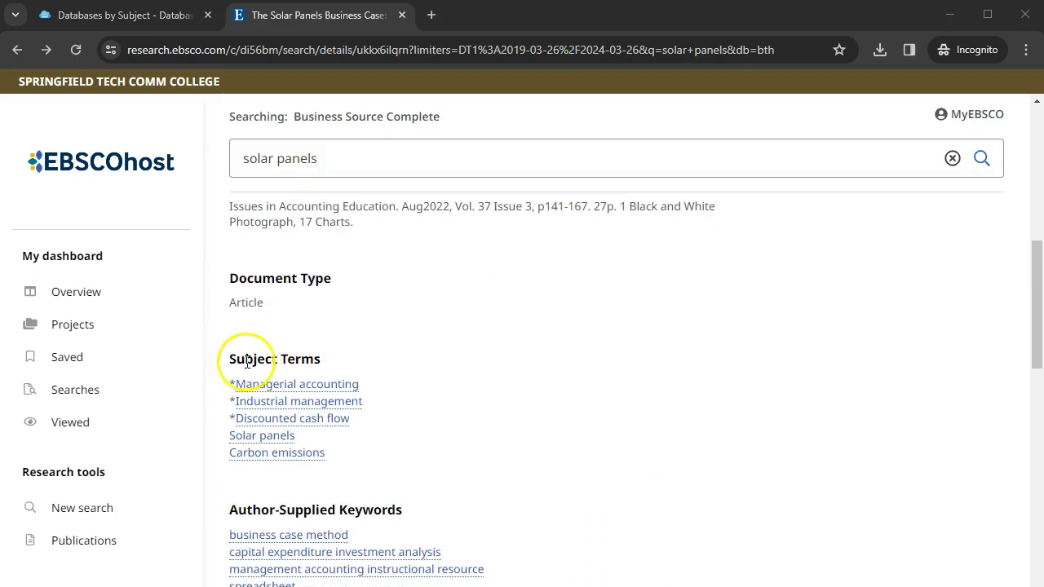
{"action": "scroll", "coordinate": [322, 344], "scroll_direction": "down", "scroll_amount": 2}
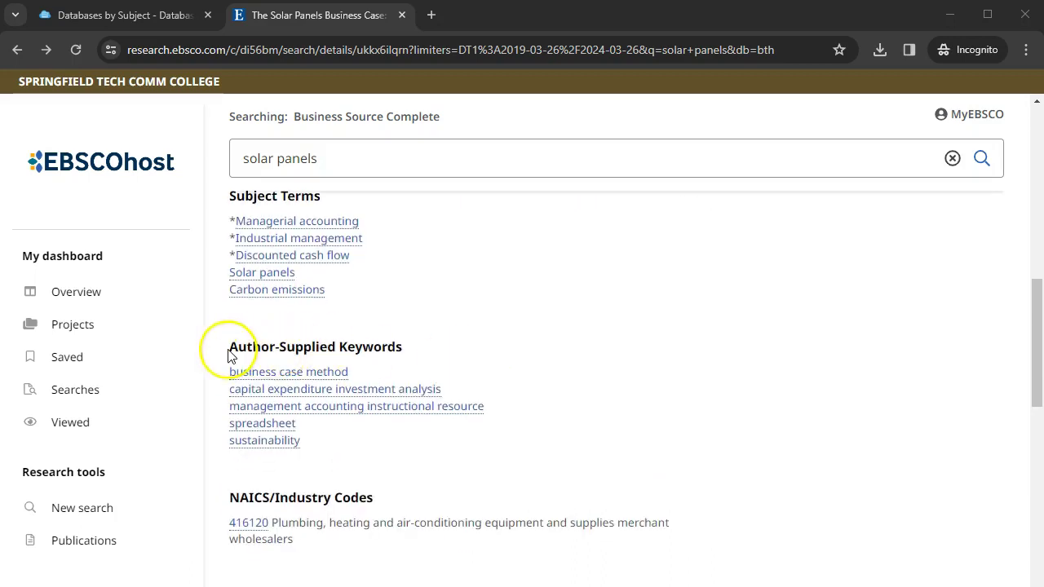
{"action": "scroll", "coordinate": [432, 361], "scroll_direction": "down", "scroll_amount": 4}
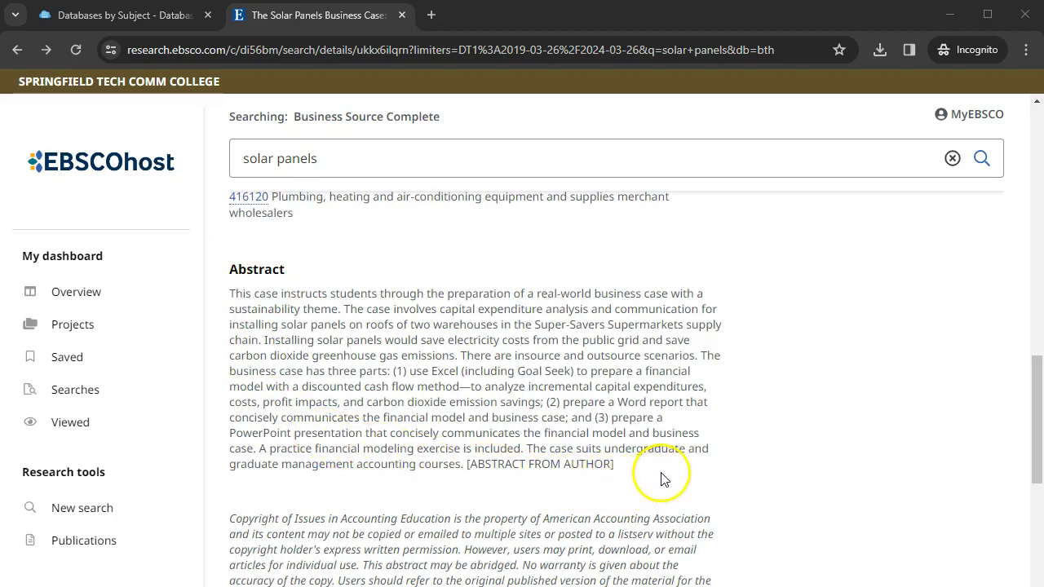
{"action": "scroll", "coordinate": [662, 479], "scroll_direction": "up", "scroll_amount": 12}
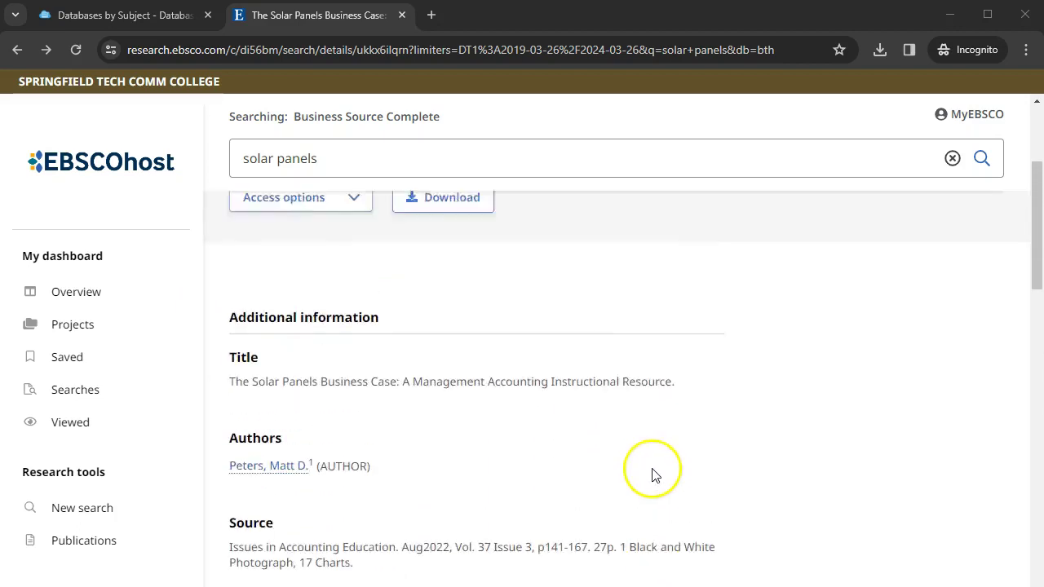
{"action": "left_click", "coordinate": [286, 347]}
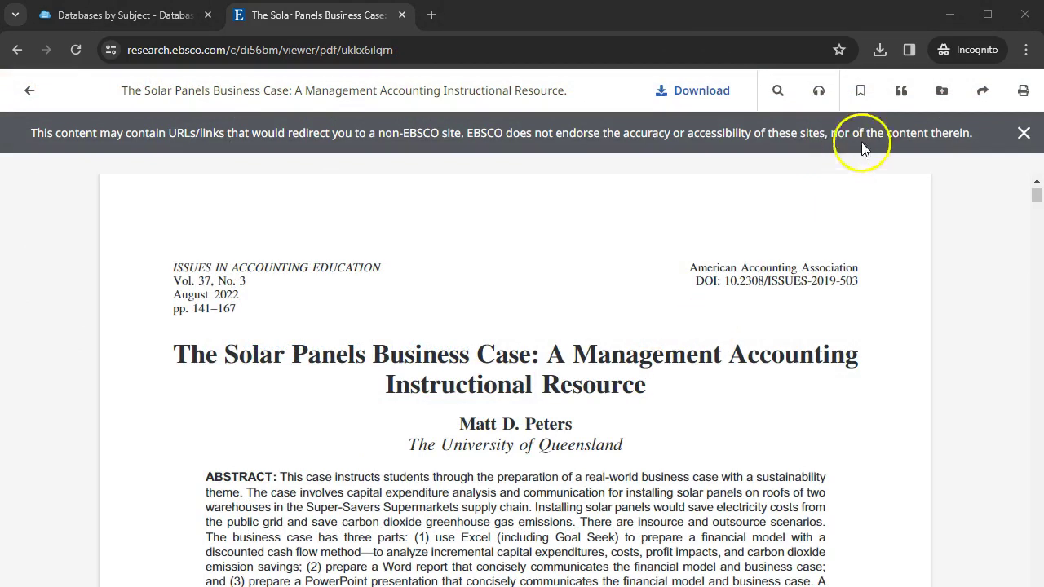
Open the article's Cite dialog and list its citation styles, such as Chicago, Harvard and MLA.
{"action": "left_click", "coordinate": [900, 91]}
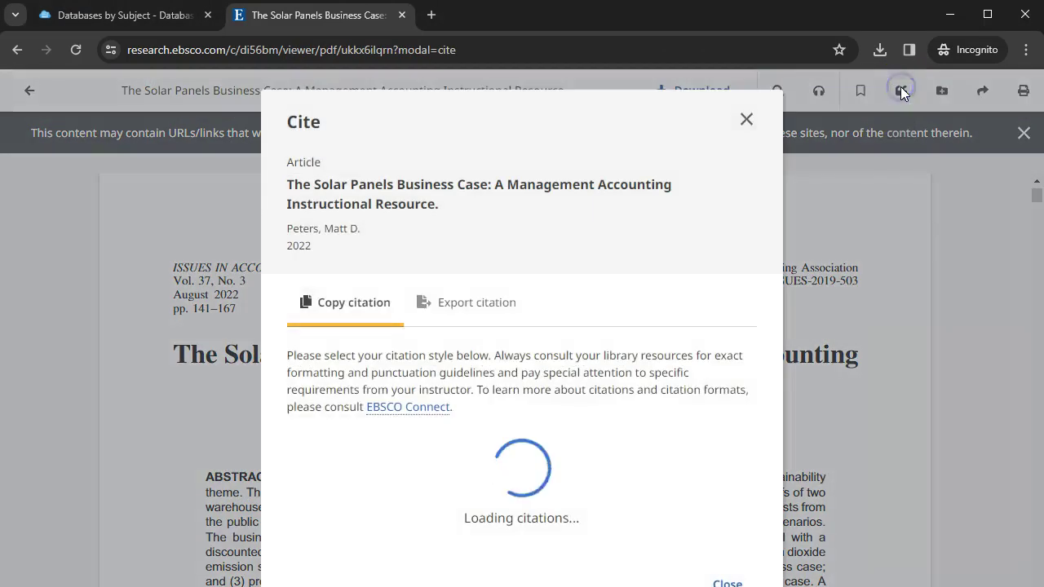
{"action": "scroll", "coordinate": [593, 261], "scroll_direction": "down", "scroll_amount": 2}
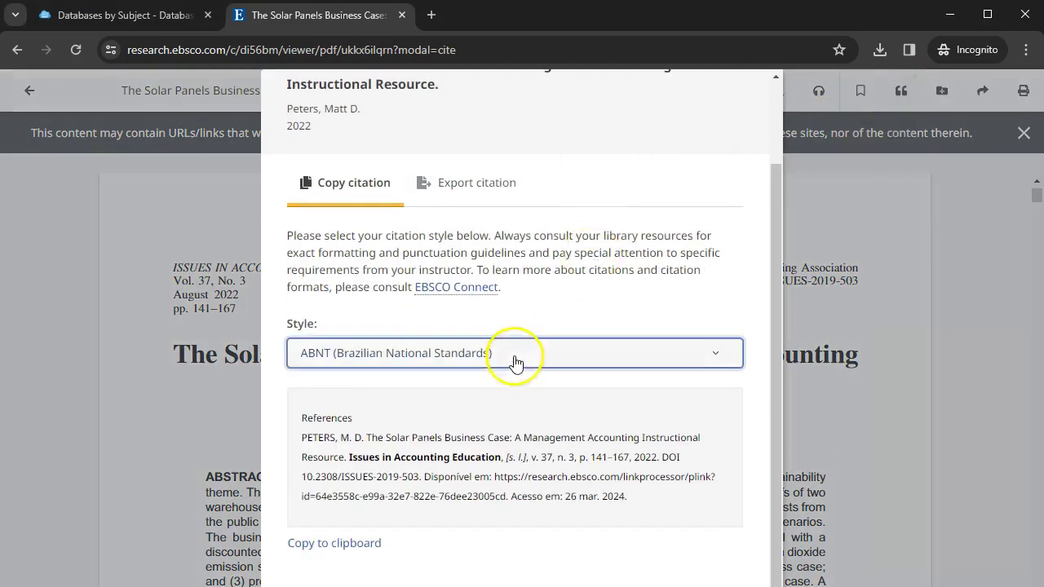
{"action": "left_click", "coordinate": [511, 355]}
{"action": "scroll", "coordinate": [456, 447], "scroll_direction": "down", "scroll_amount": 3}
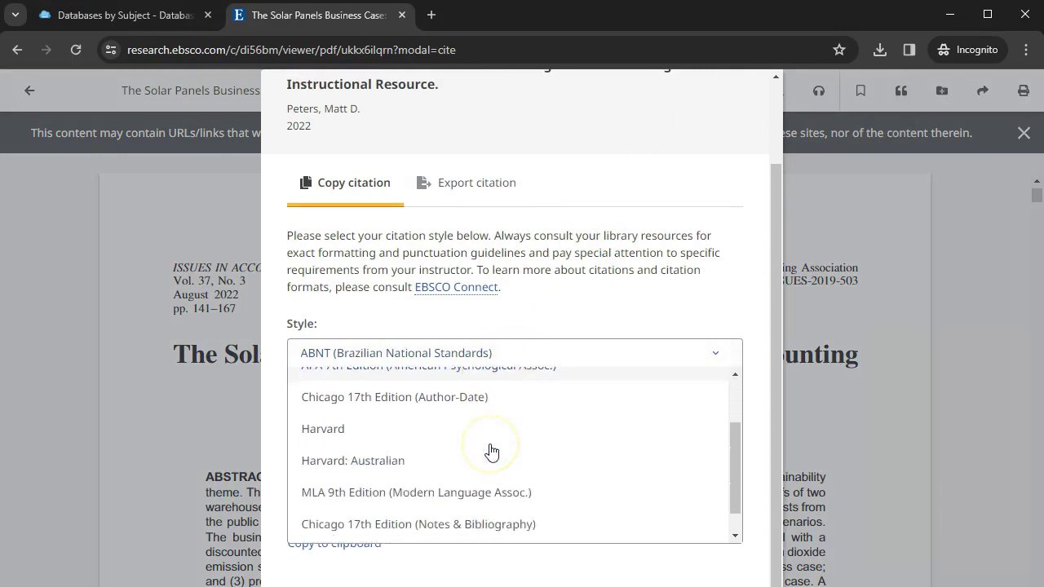